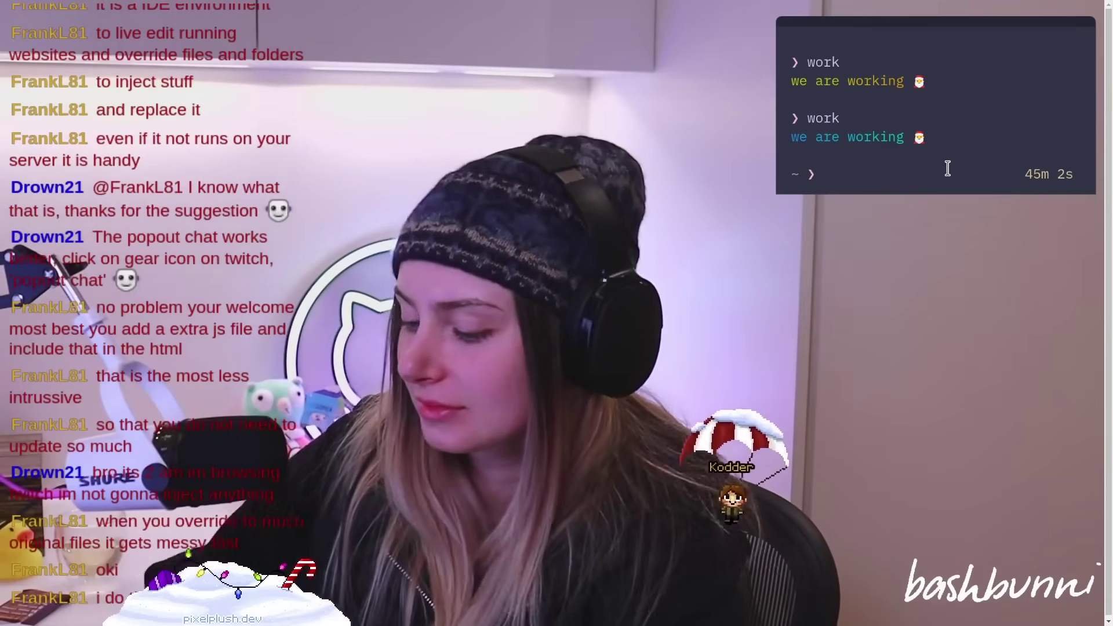
type("break")
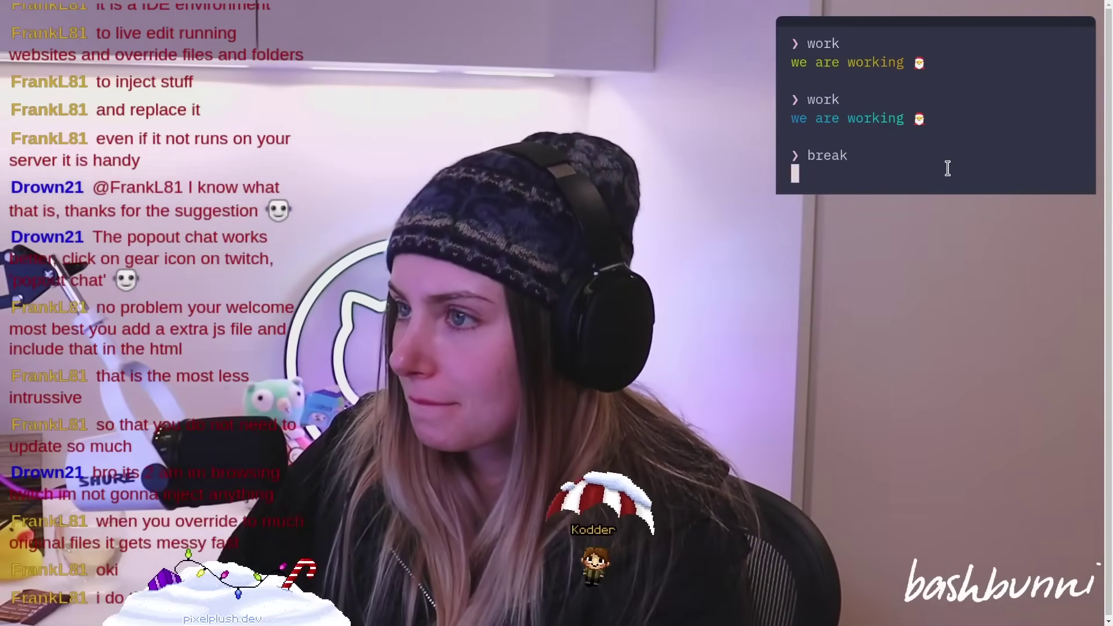
Run the 'break' alias at the zsh prompt to start the break timer
key("Return")
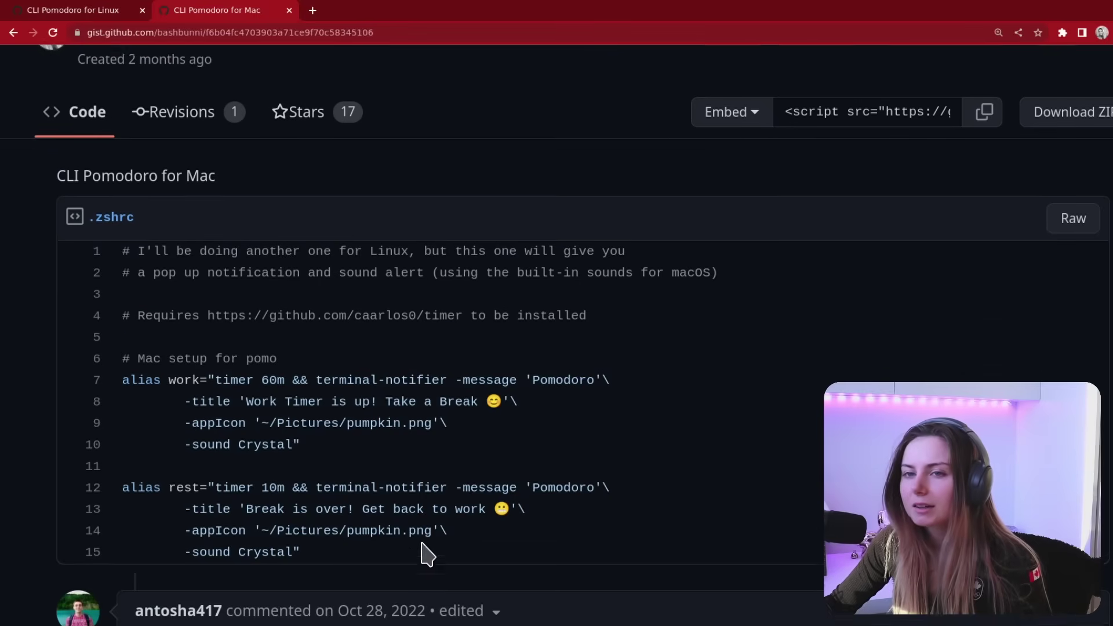
scroll(418, 548, "up", 1)
scroll(426, 521, "down", 1)
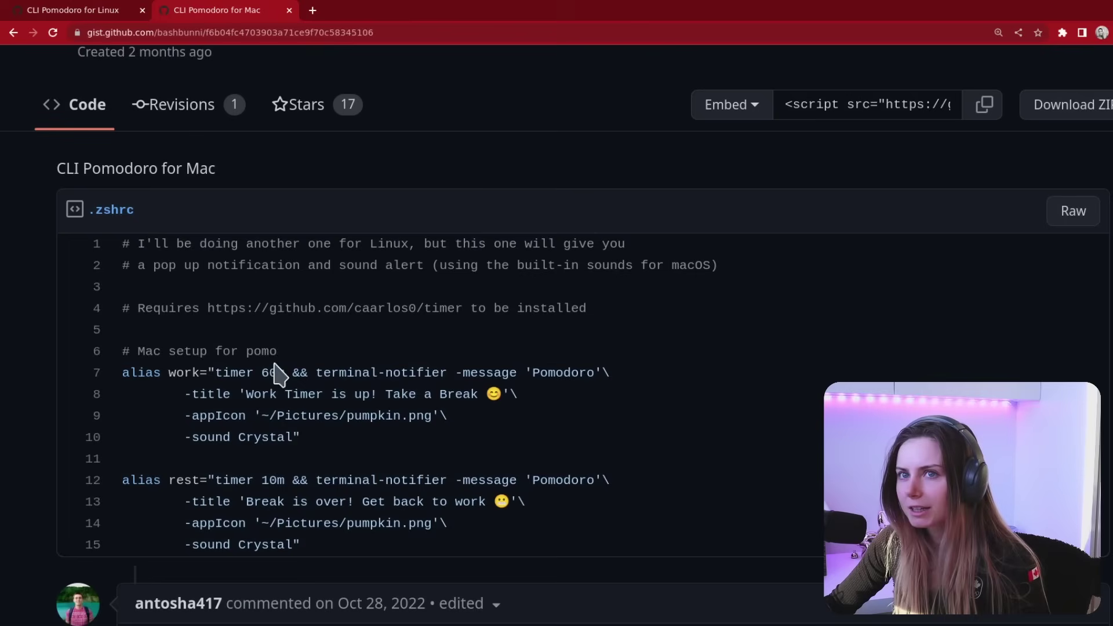
Switch to the 'CLI Pomodoro for Linux' gist tab to view its .zshrc code
left_click(100, 16)
scroll(515, 395, "down", 2)
scroll(516, 393, "down", 2)
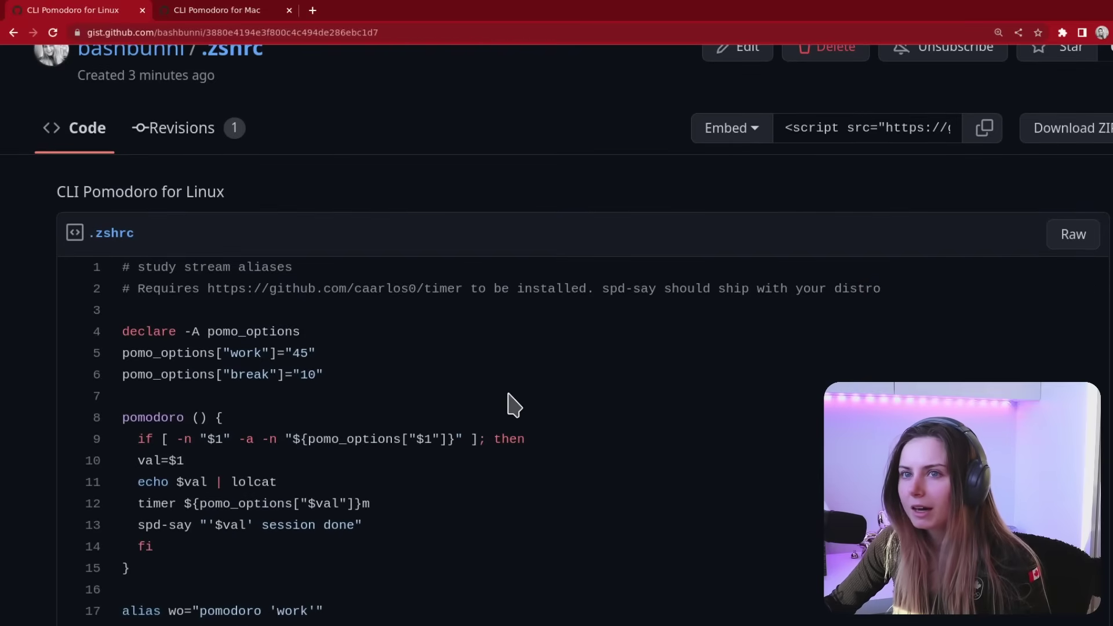
scroll(515, 394, "down", 1)
scroll(512, 407, "down", 2)
scroll(512, 407, "down", 1)
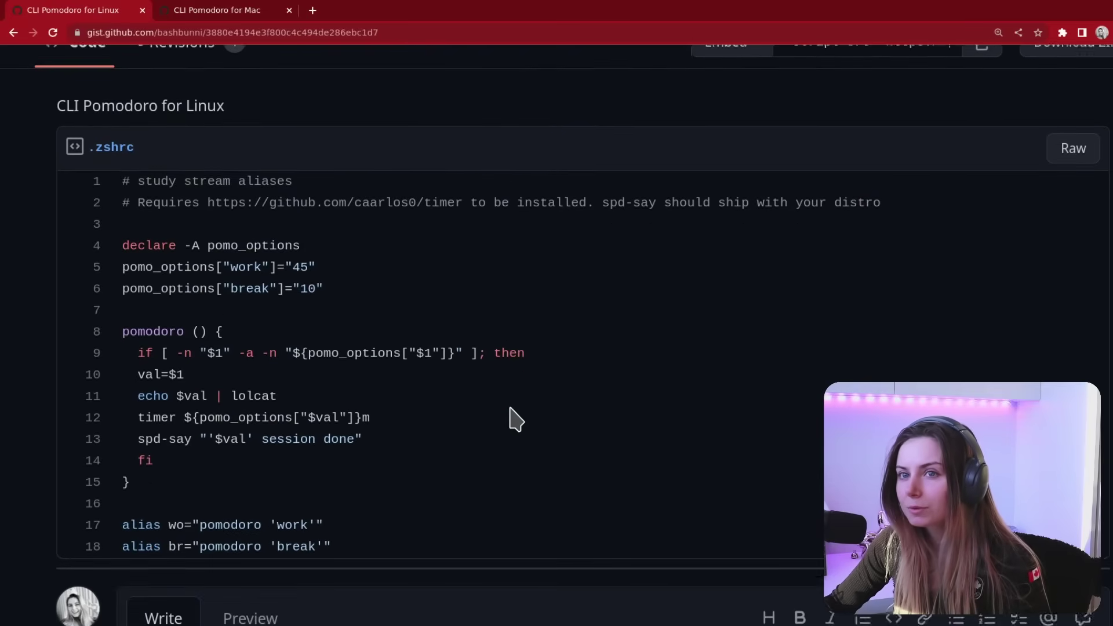